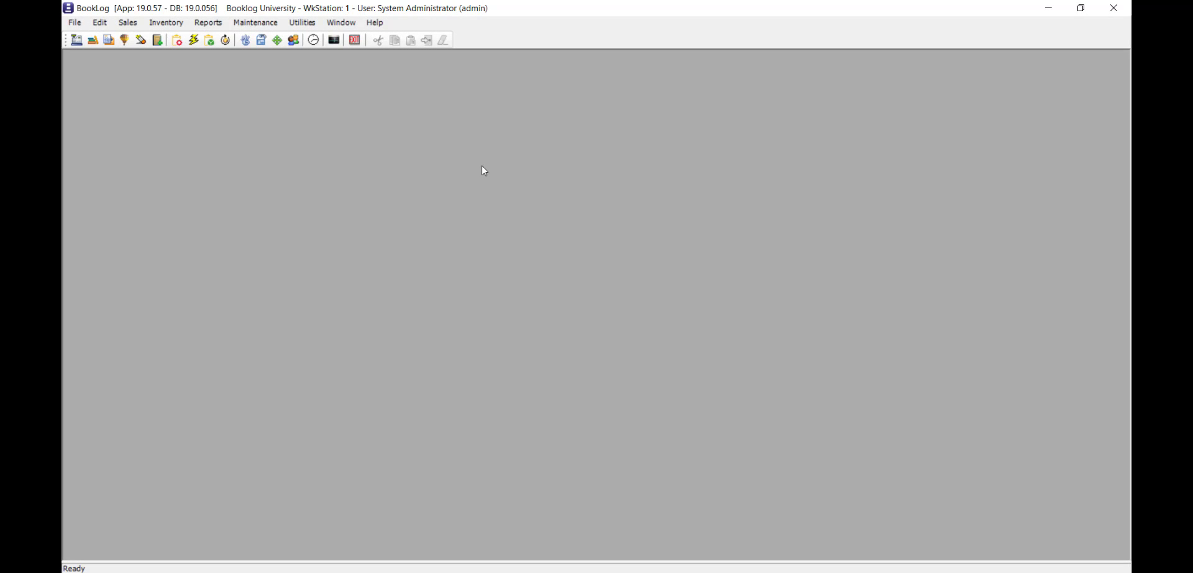
- Open the store's SMTP settings and run a test of the outgoing email configuration
left_click(255, 22)
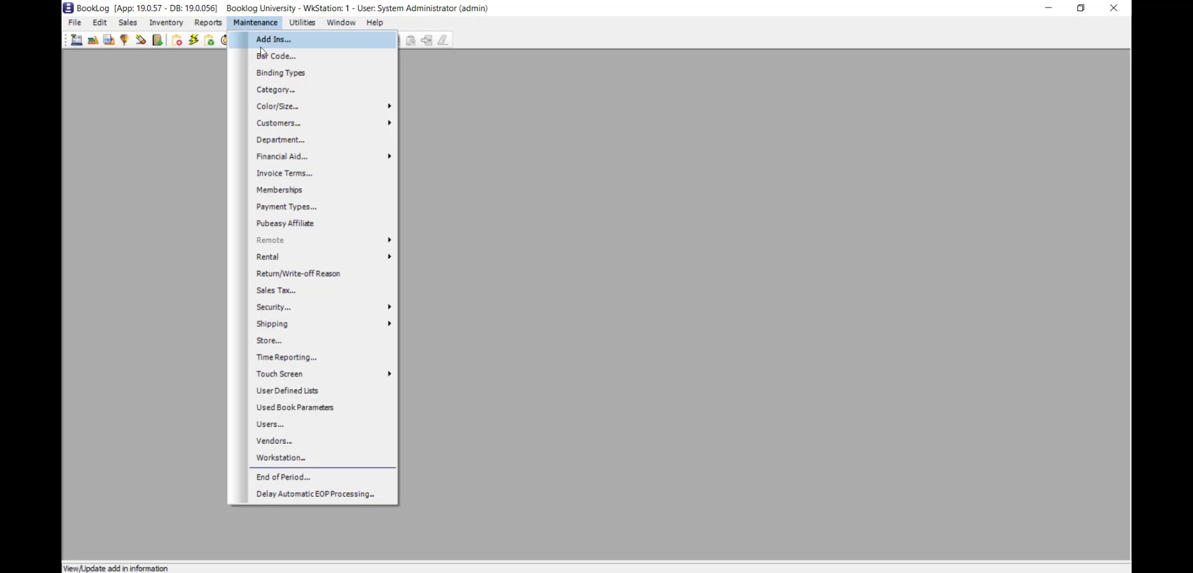
left_click(364, 345)
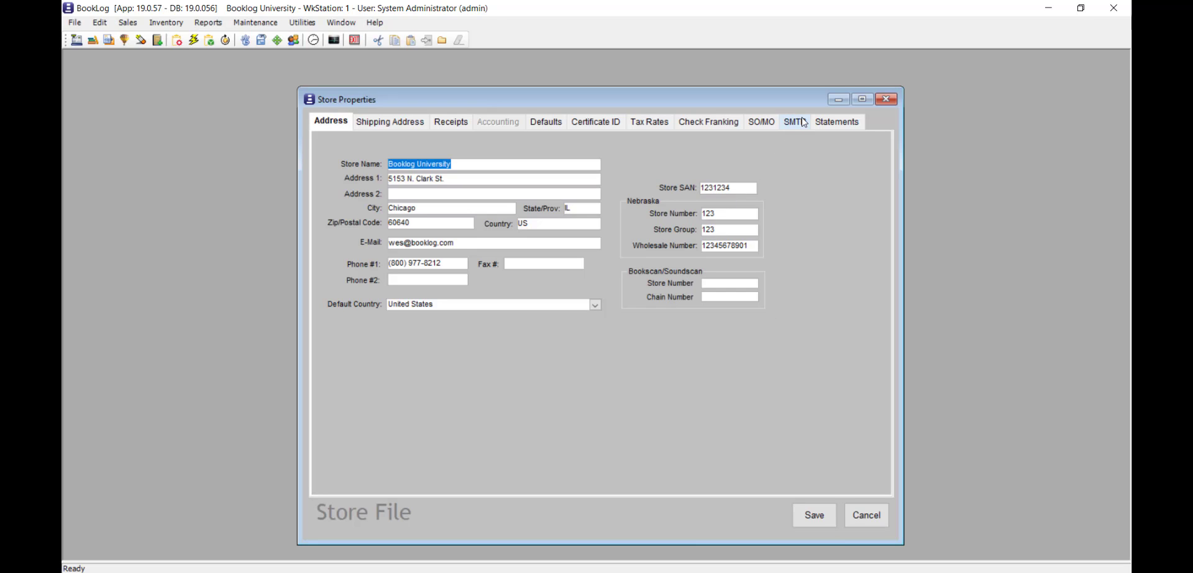
left_click(803, 121)
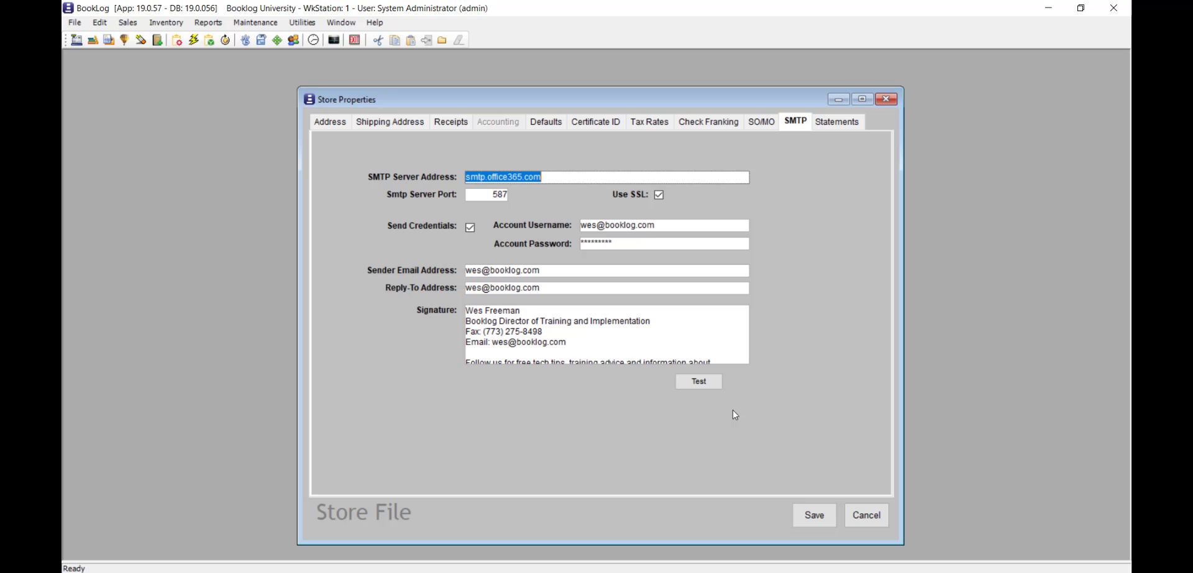
left_click(697, 381)
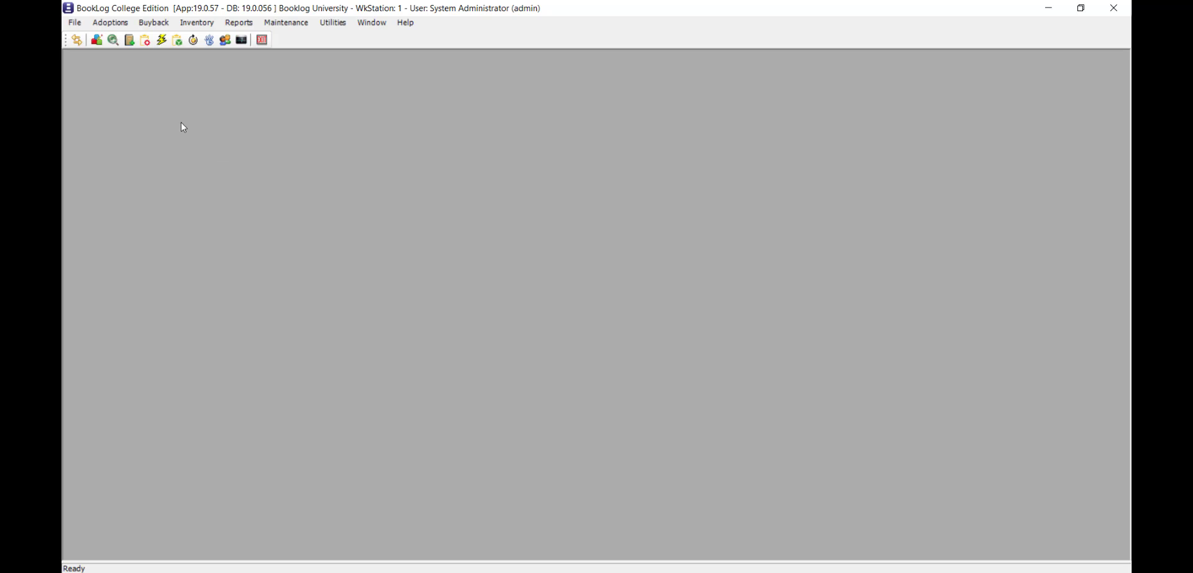
- Create a new campaign template of the type Buyback Reminder and dismiss the missing preview records notice
left_click(110, 22)
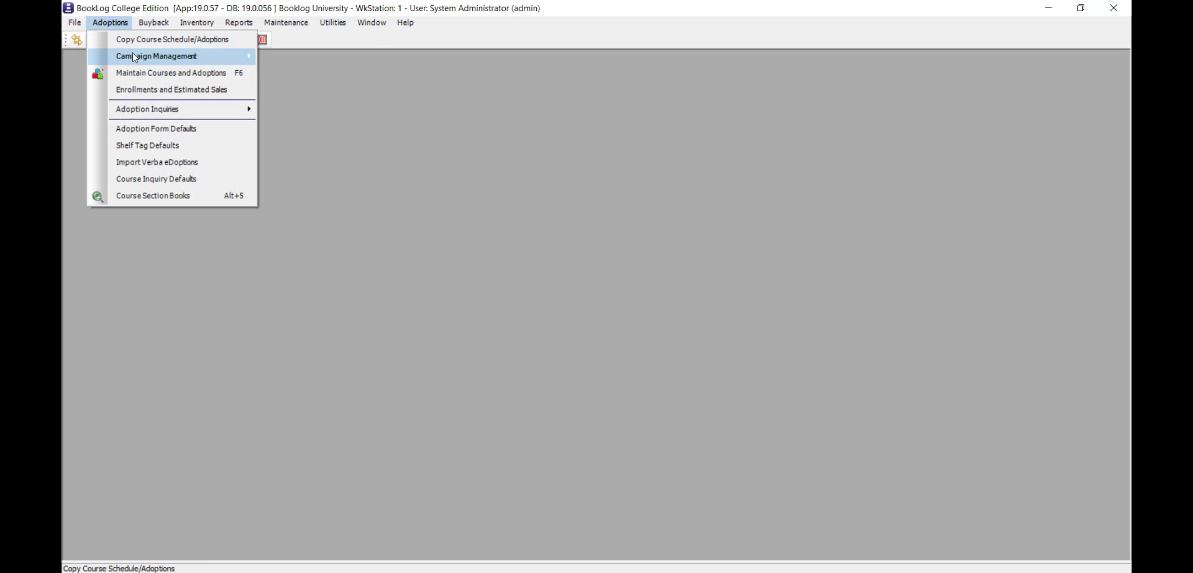
mouse_move(215, 61)
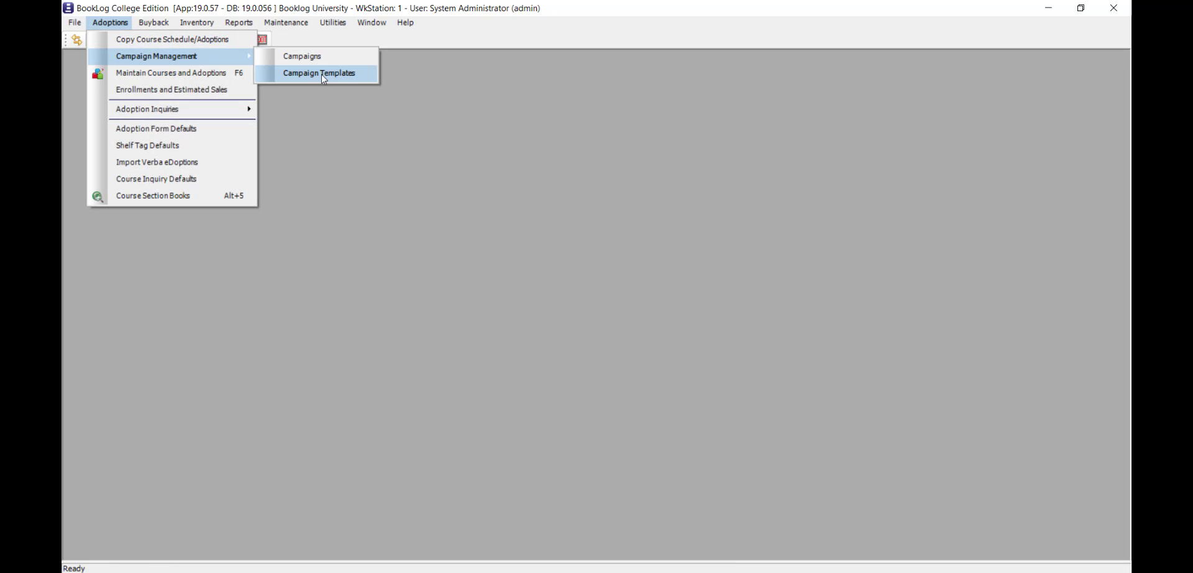
left_click(374, 77)
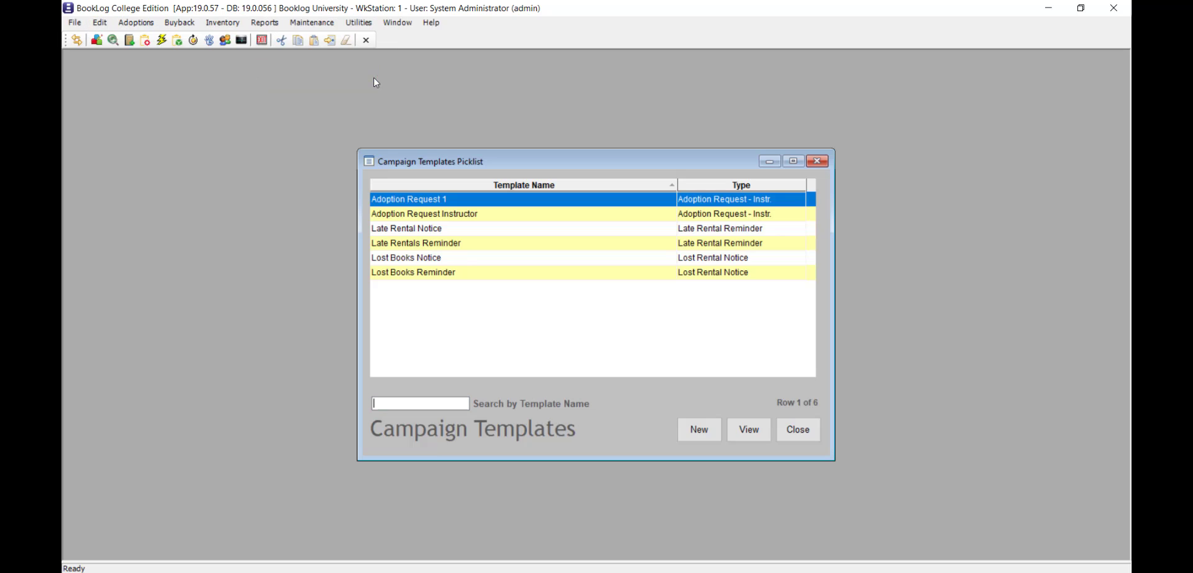
left_click(711, 440)
left_click(658, 218)
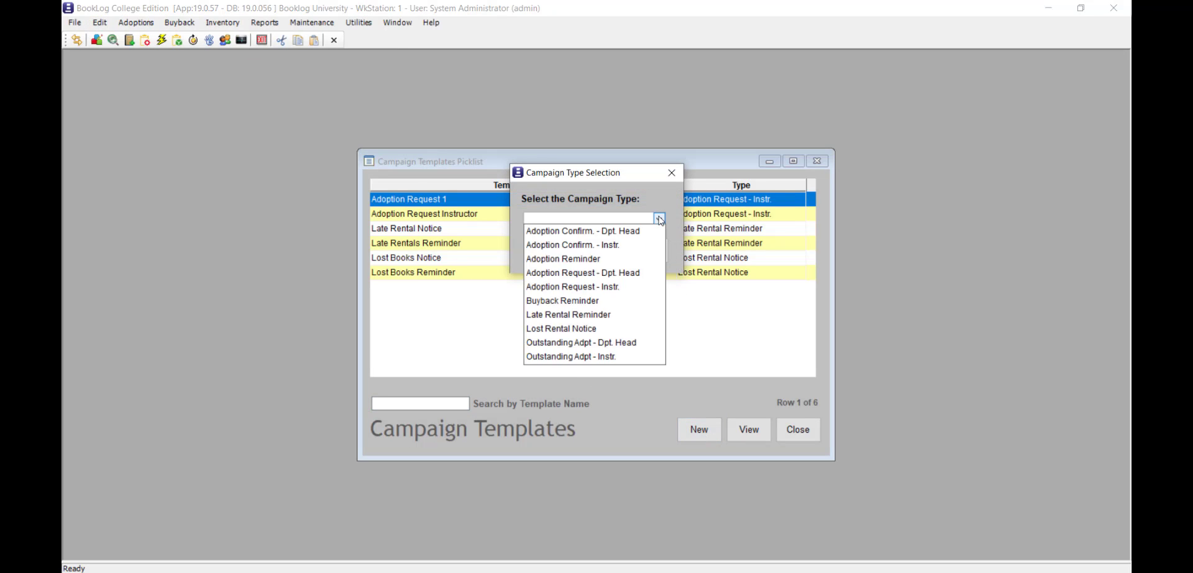
left_click(624, 303)
left_click(642, 251)
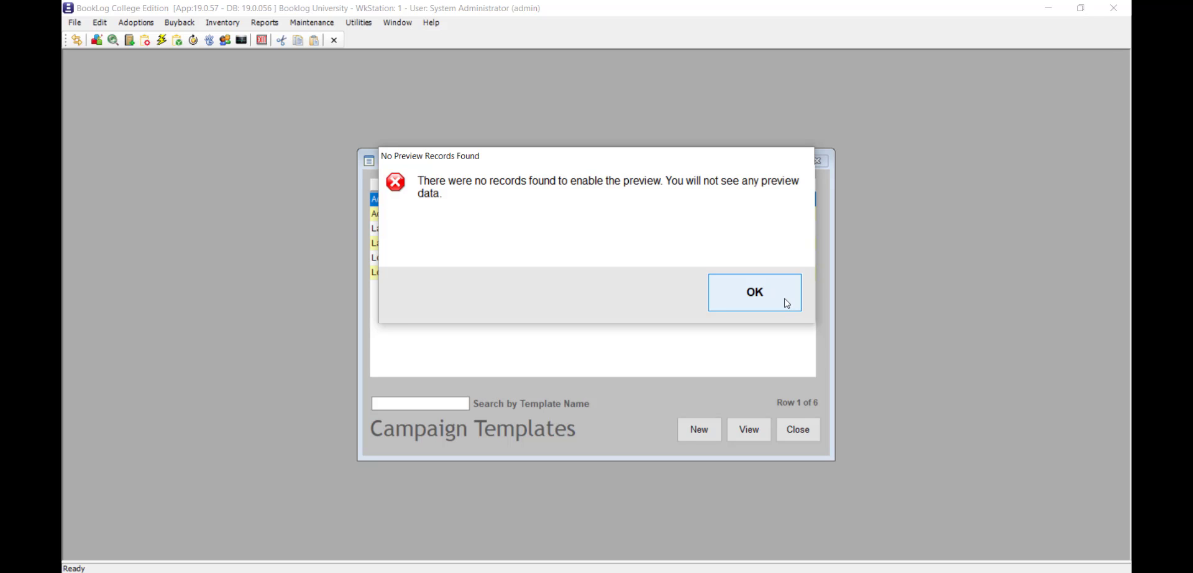
left_click(787, 303)
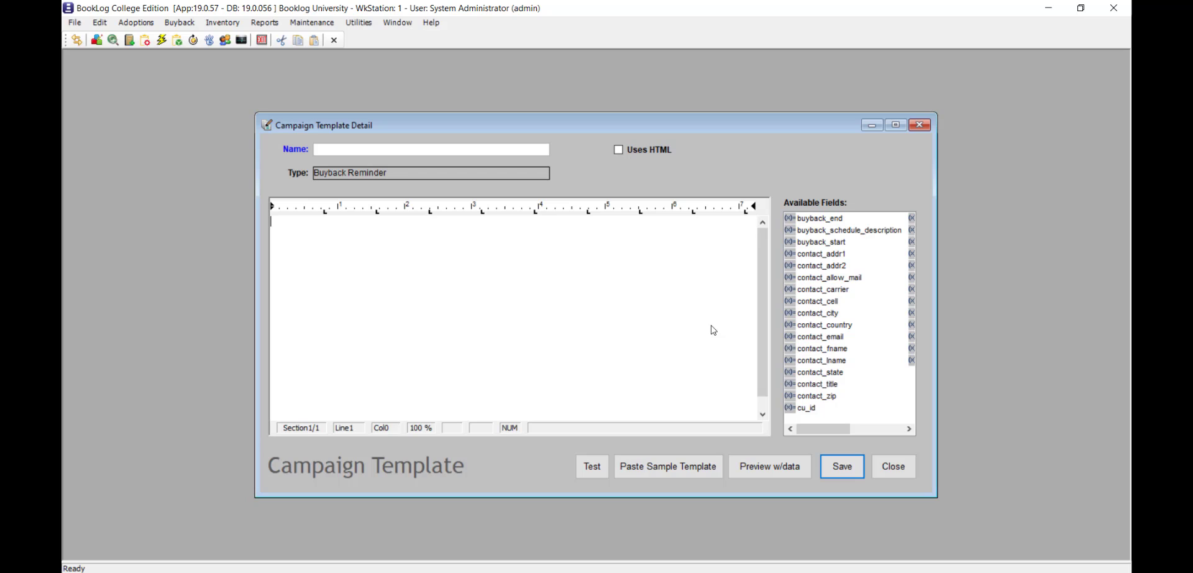
- Fill the template body with the sample template text and look through the available merge fields
left_click(702, 477)
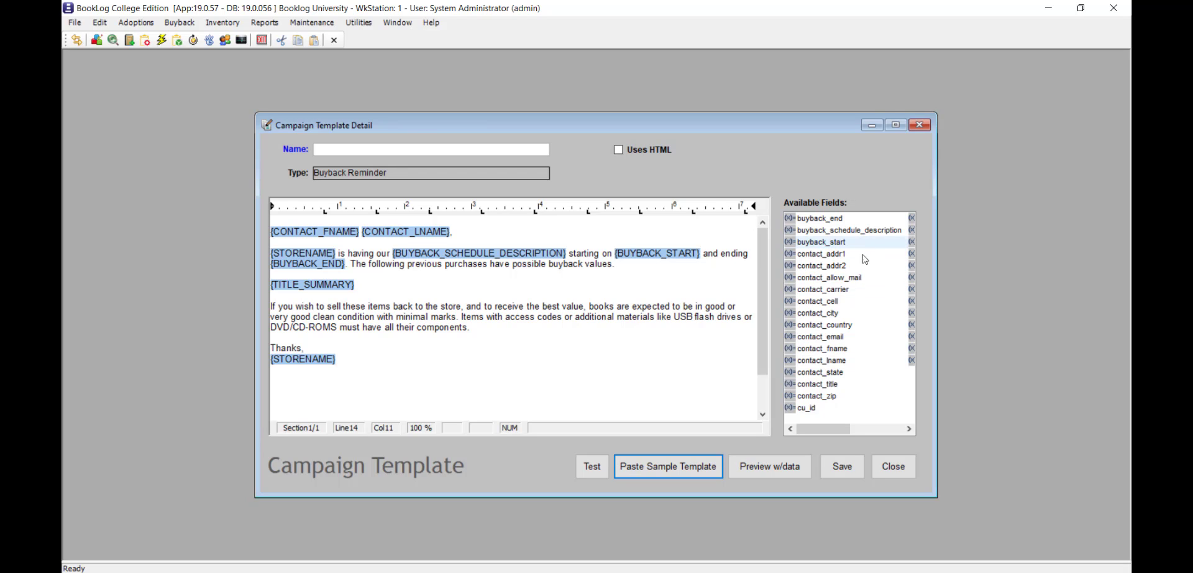
left_click_drag(837, 430, 876, 431)
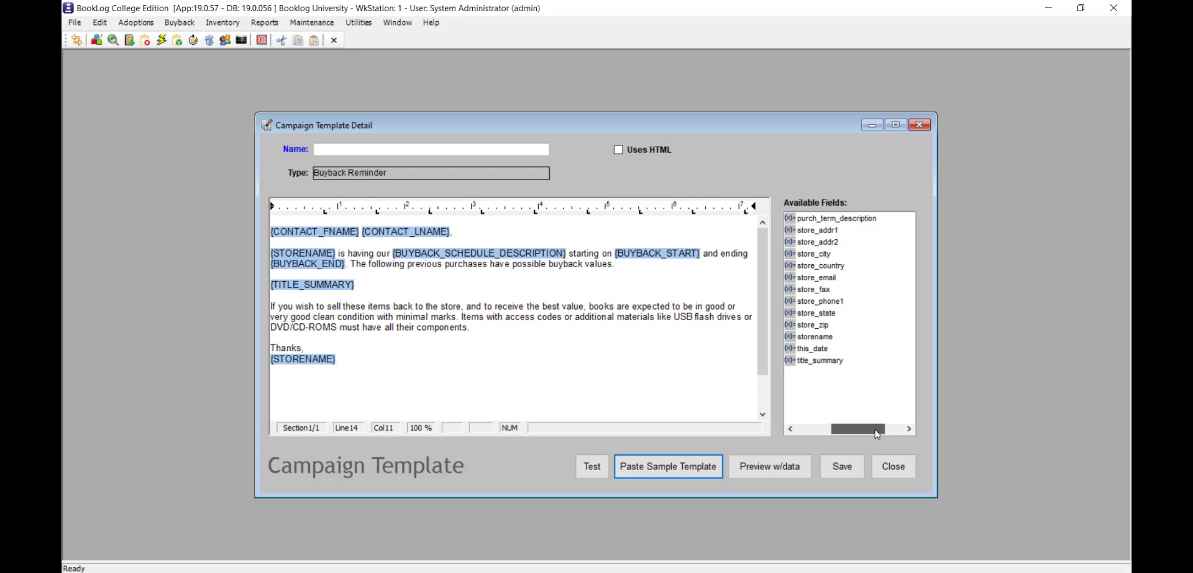
left_click_drag(876, 433, 835, 433)
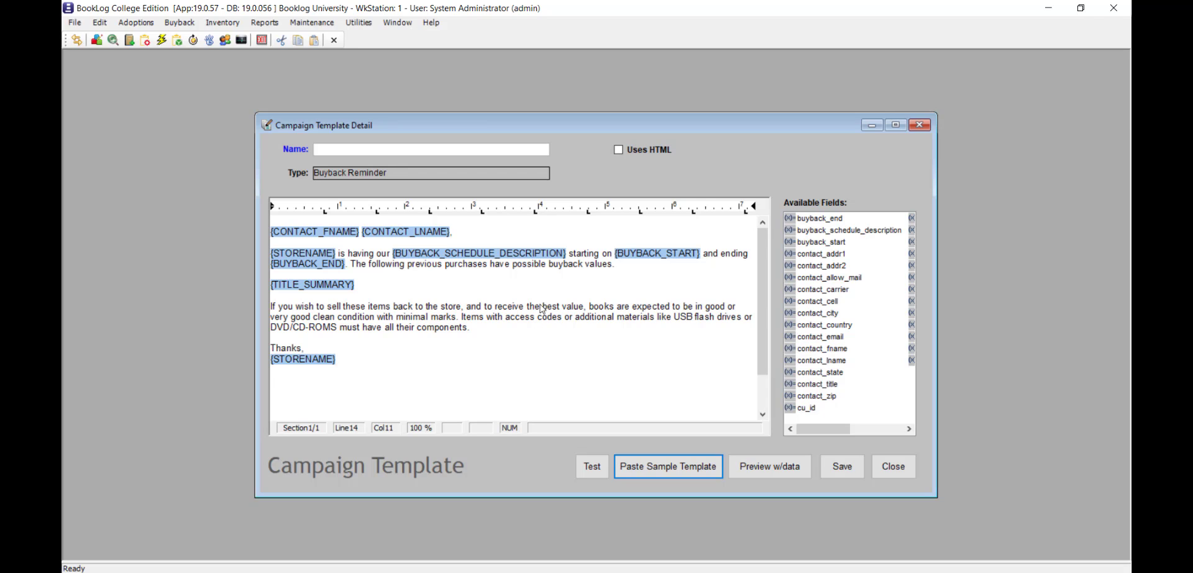
- Name the campaign template "Buyback Notice" and save it
left_click(522, 150)
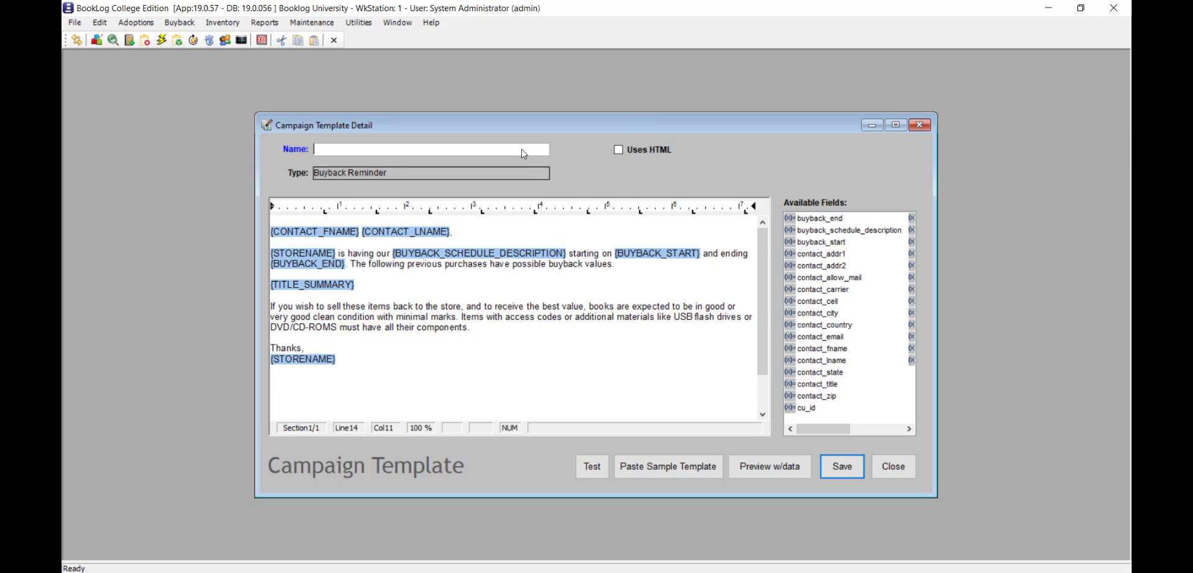
type("Buyback Notice")
left_click(853, 473)
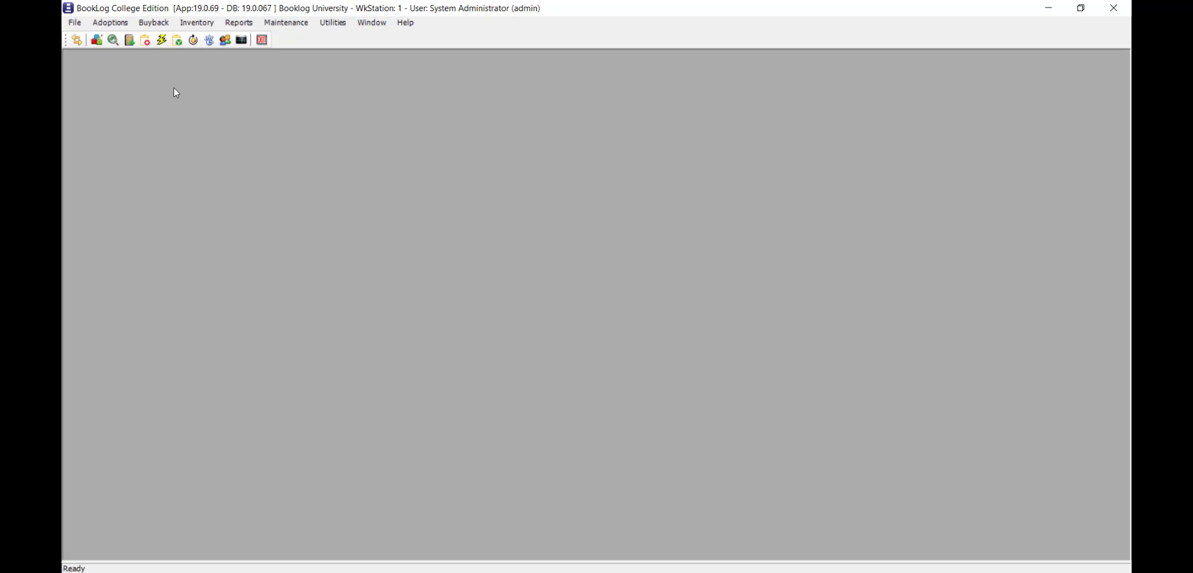
- Create a new campaign in Campaign Management and name it "Buyback 2022"
left_click(110, 22)
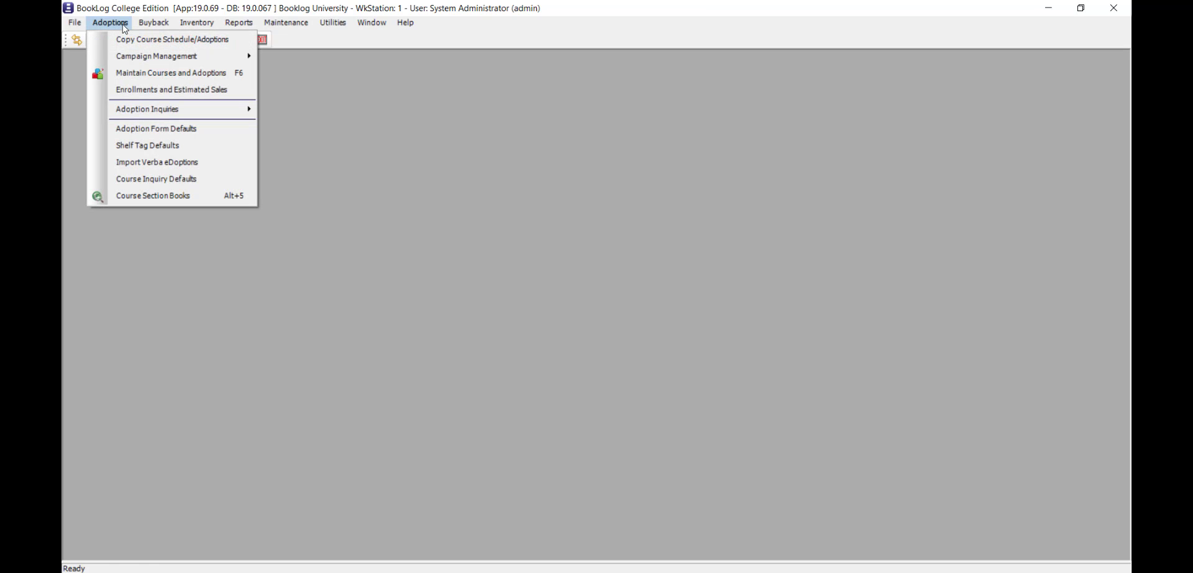
mouse_move(184, 59)
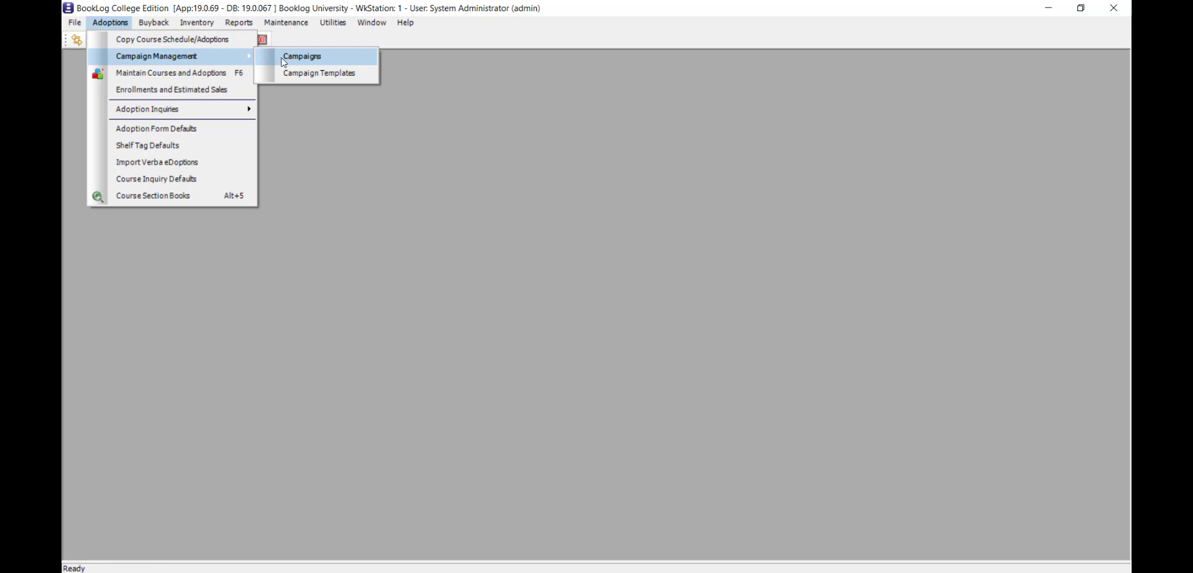
left_click(360, 61)
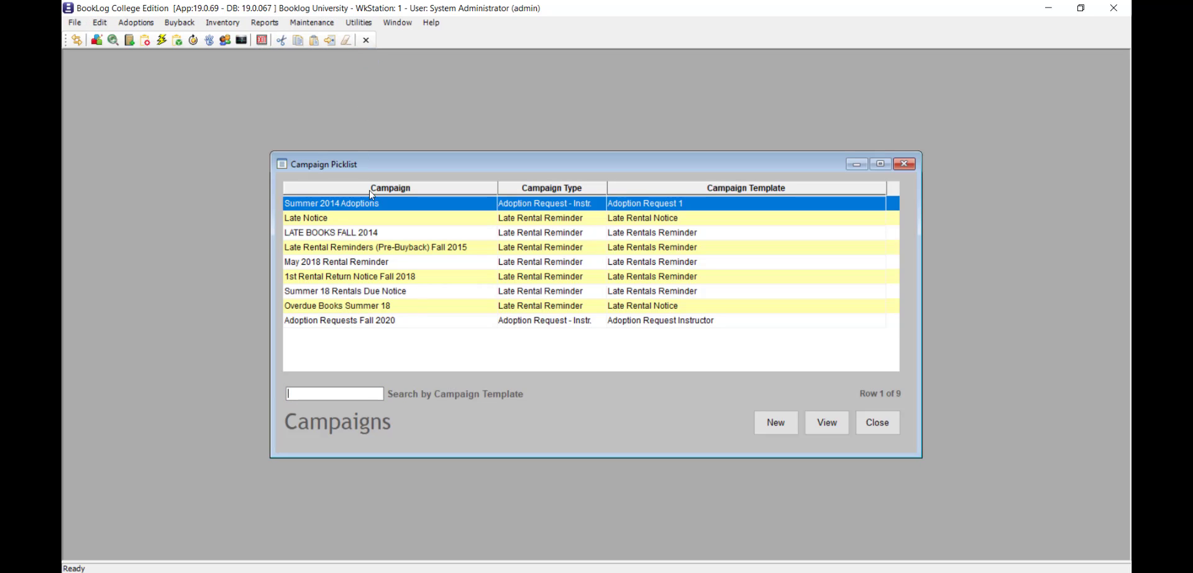
left_click(797, 432)
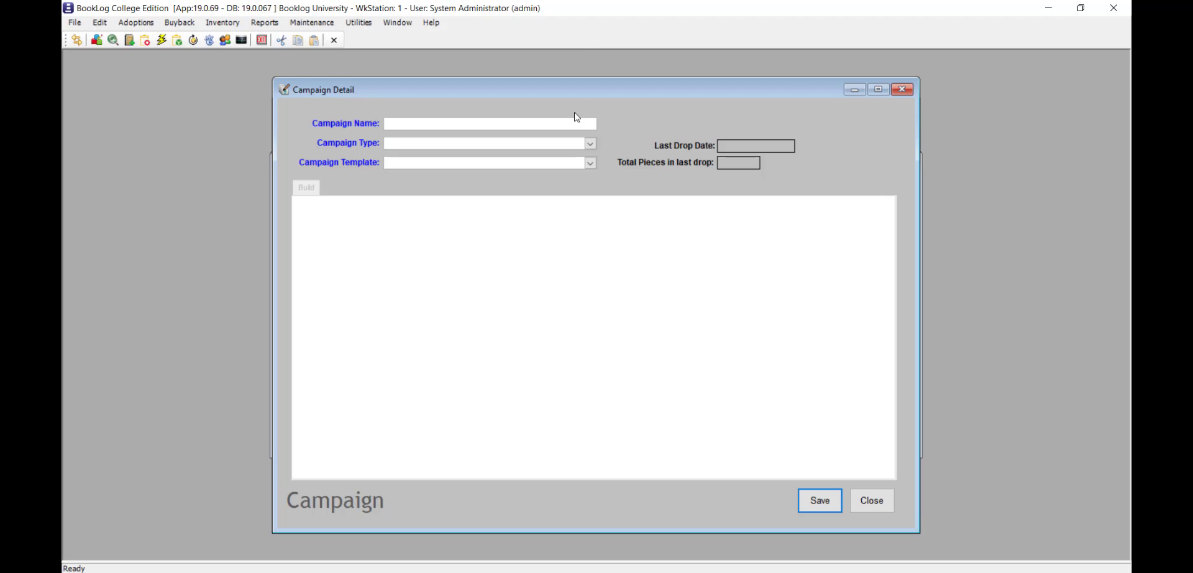
left_click(576, 128)
type("Buyback 2022")
- Set the campaign type to Buyback Reminder and assign the Buyback Notice template
left_click(590, 144)
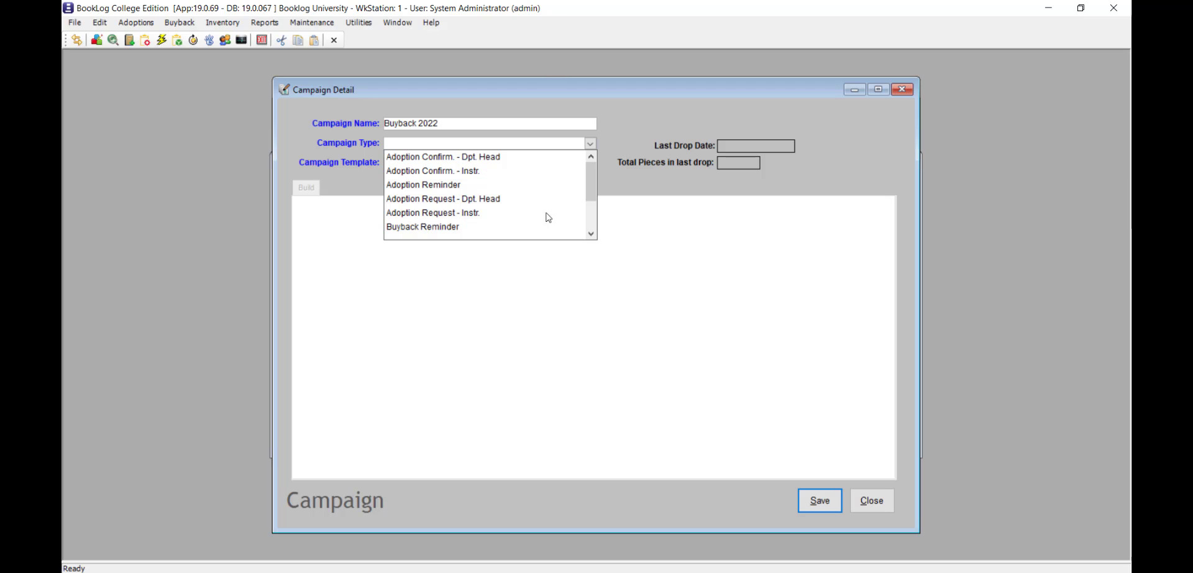
left_click(465, 227)
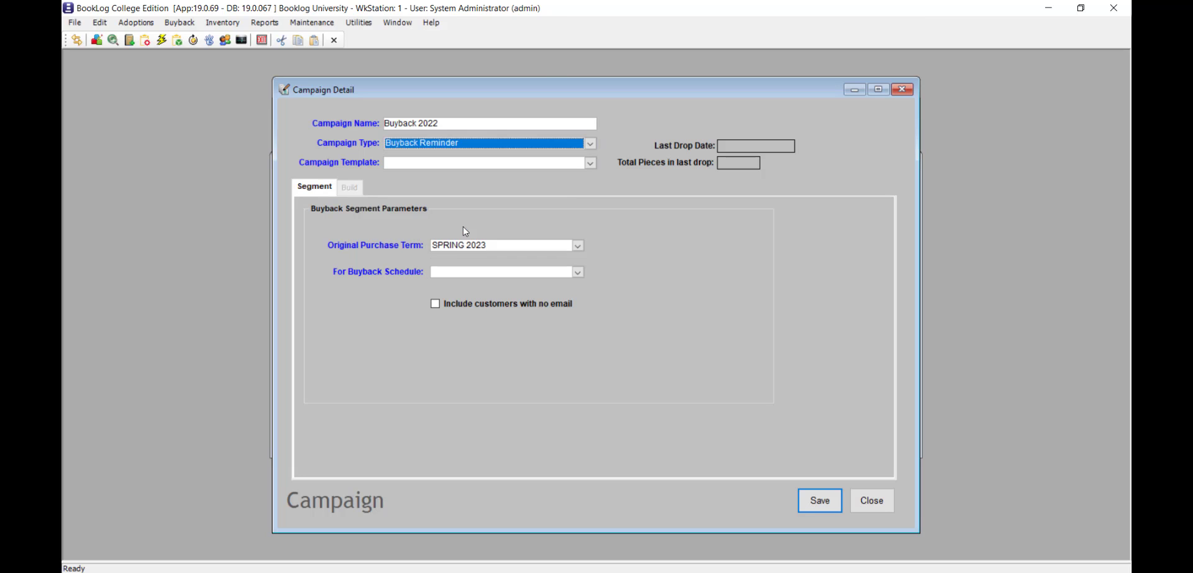
left_click(590, 163)
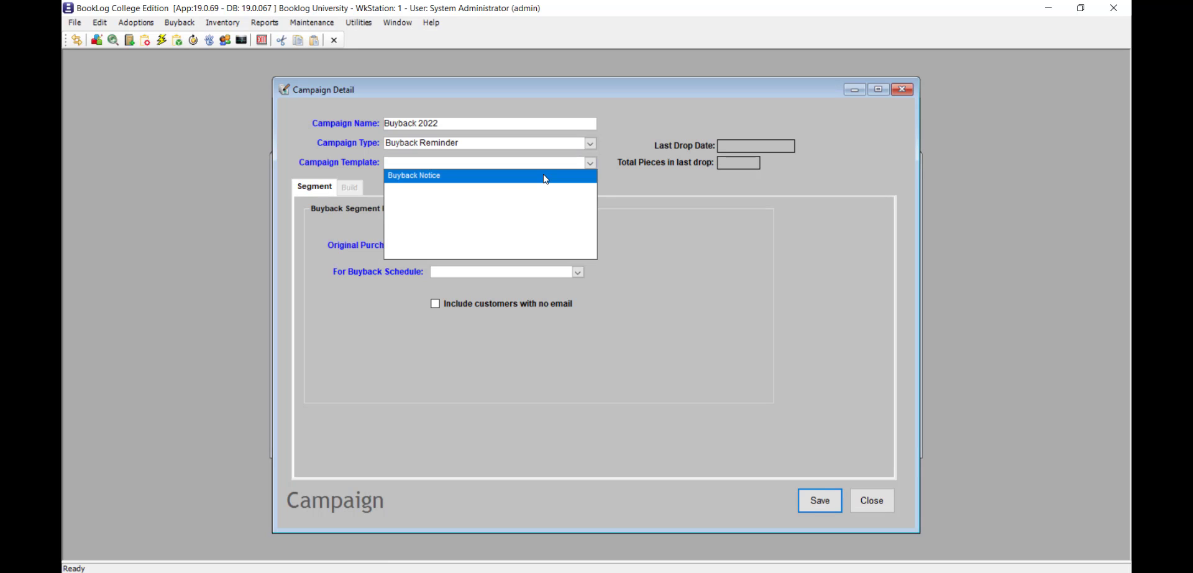
left_click(546, 179)
- Set the segment's original purchase term to Fall 2022 and its buyback schedule to December 2022 Buyback
left_click(578, 245)
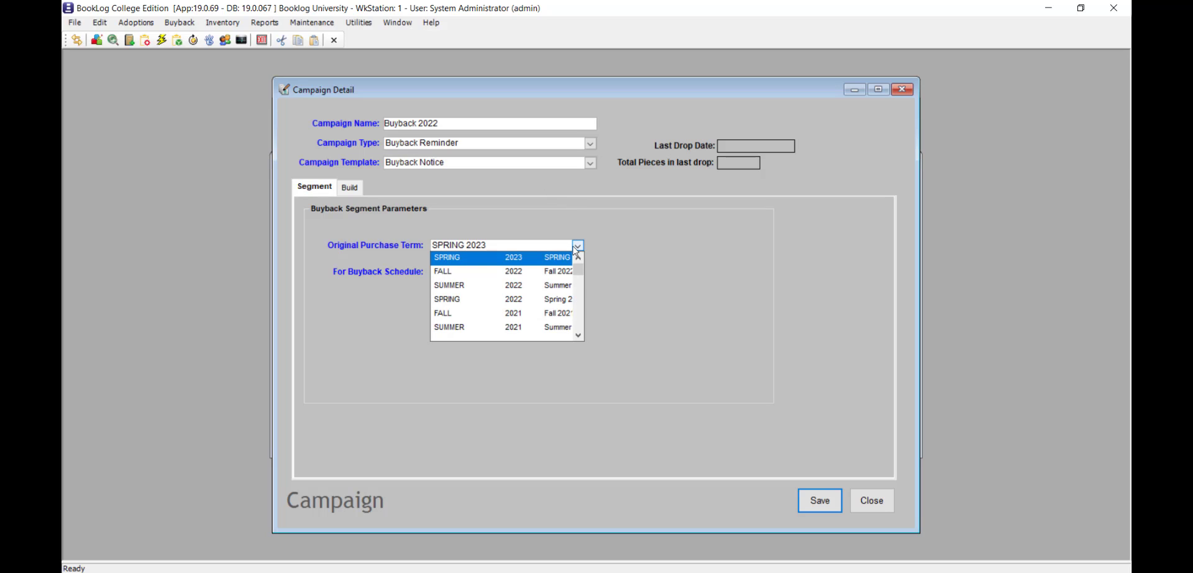
left_click(470, 272)
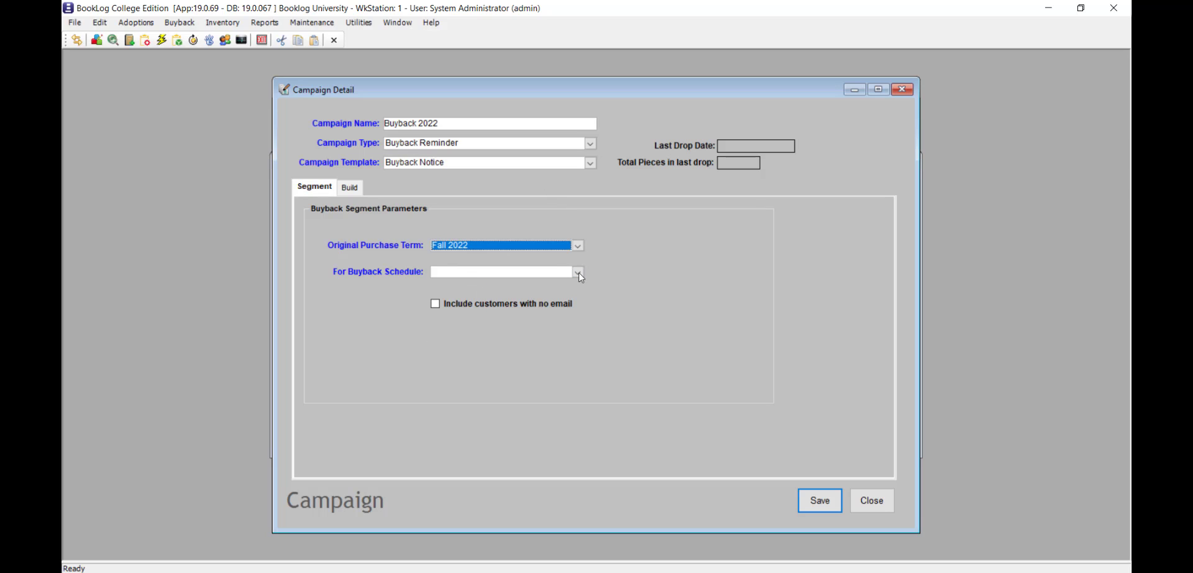
left_click(579, 272)
left_click(535, 288)
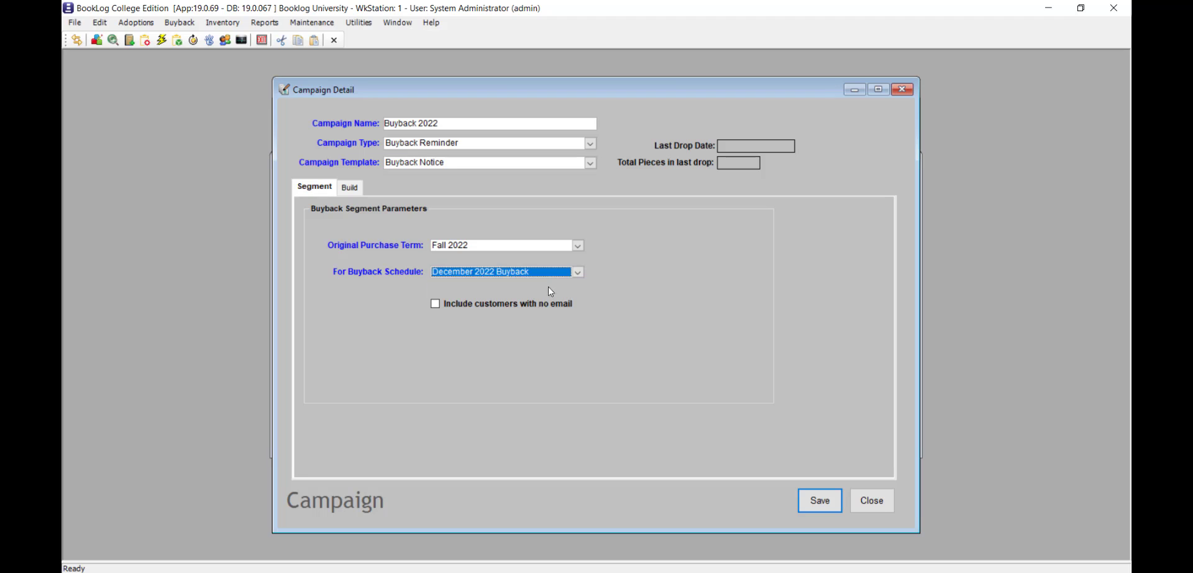
- Build the campaign and review the full text of the generated reminder message
left_click(349, 187)
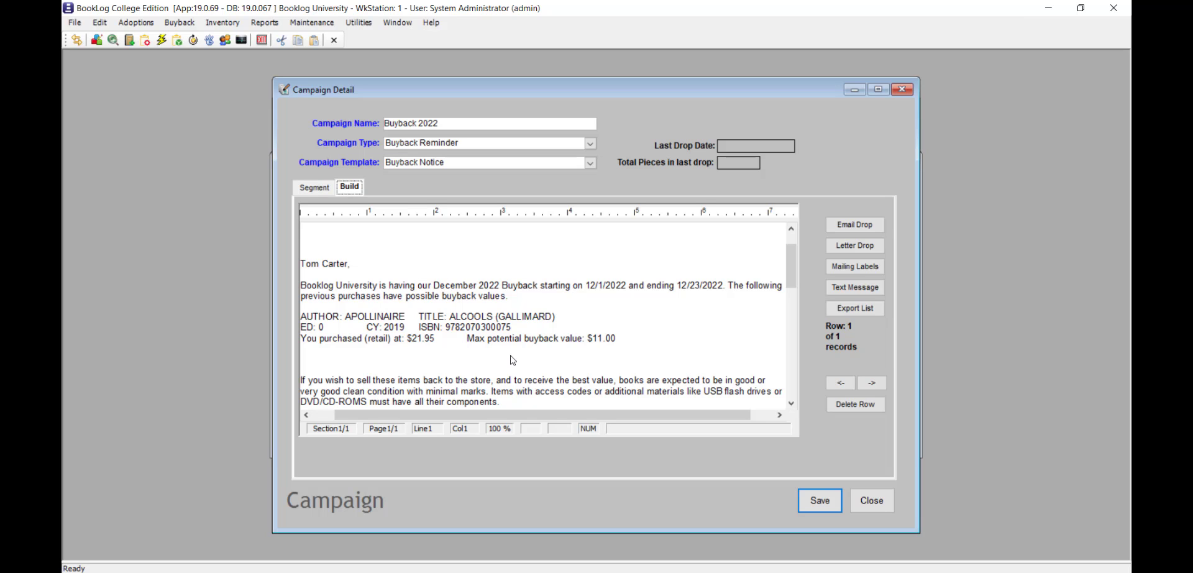
scroll(512, 360, "down", 4)
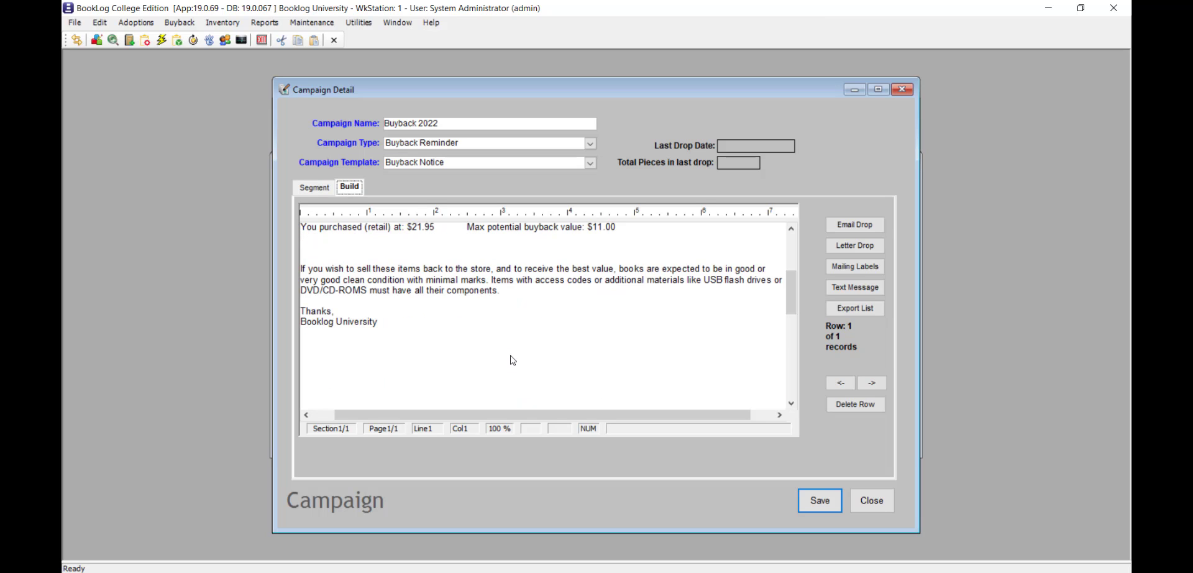
scroll(513, 360, "up", 4)
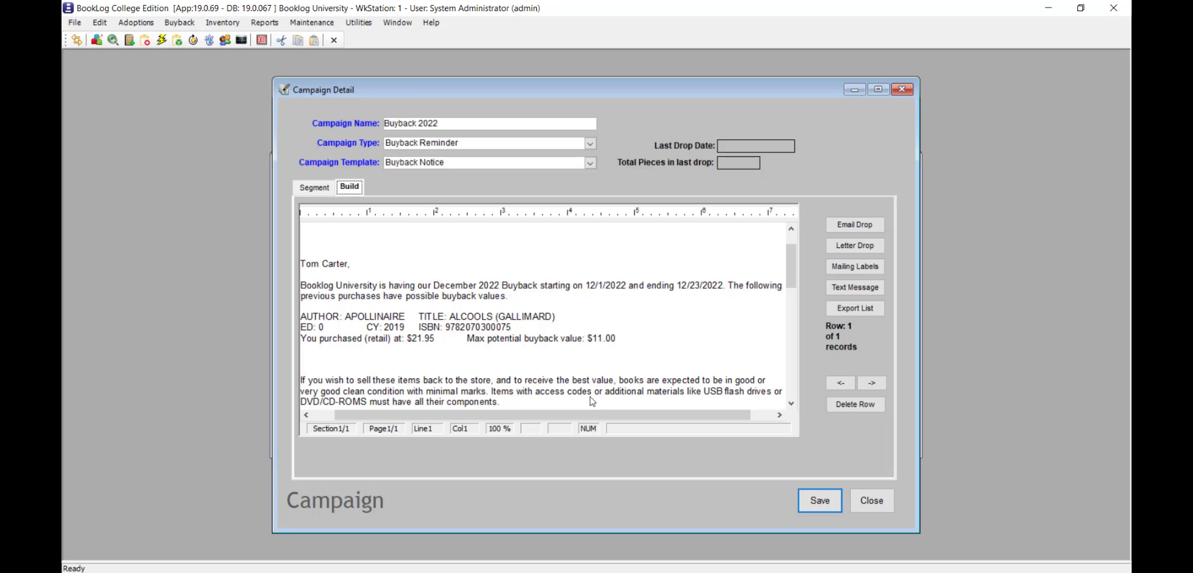
left_click(634, 284)
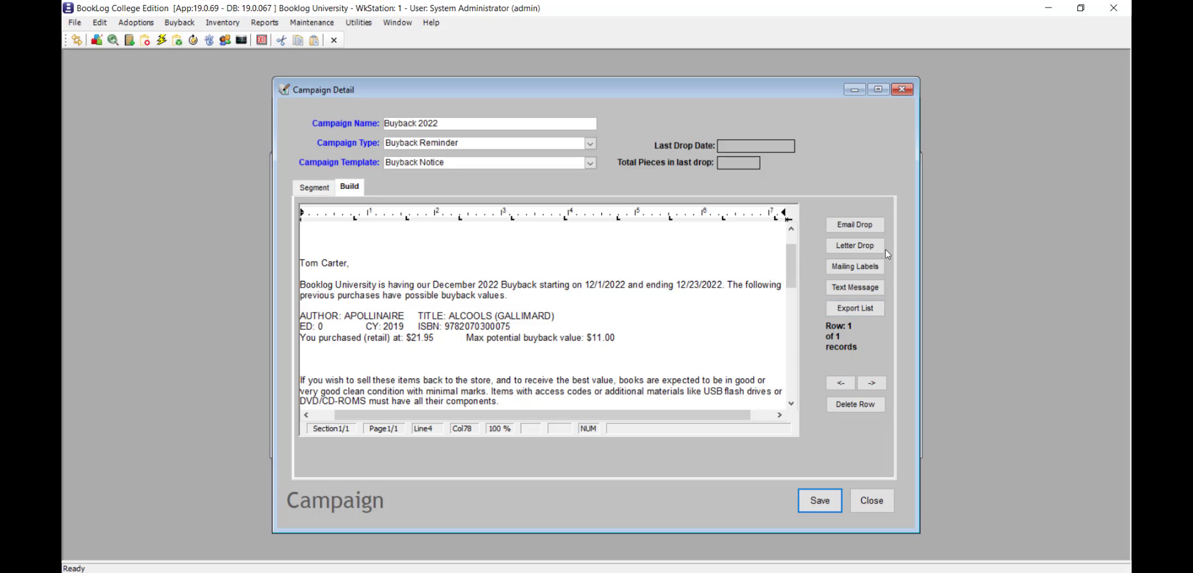
- Start an email drop for the campaign and limit the batch to built emails 1 to 25
left_click(879, 235)
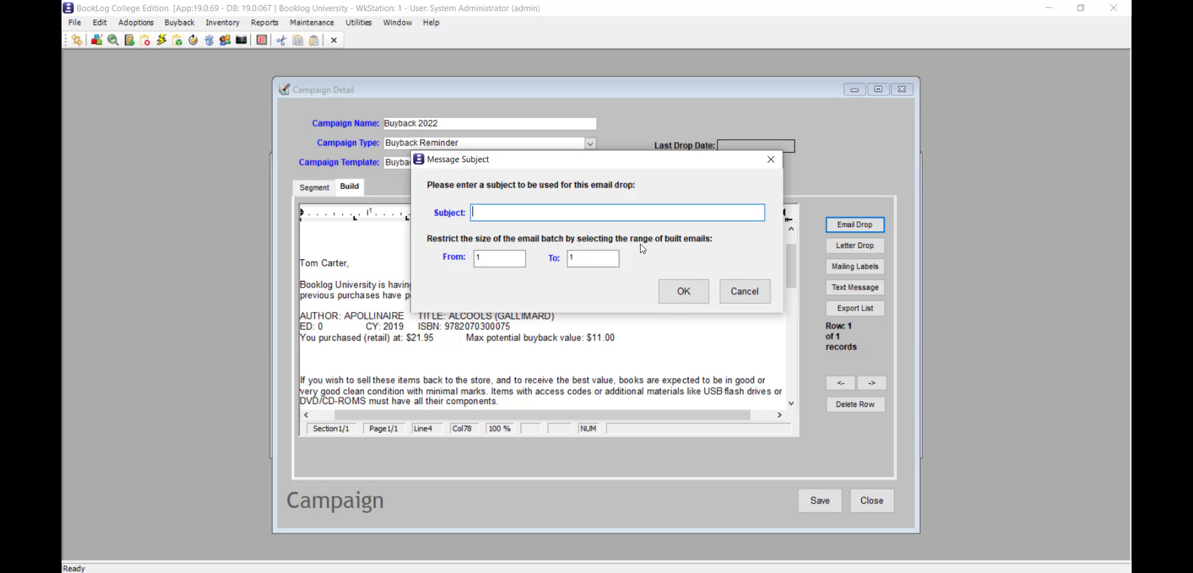
left_click(596, 256)
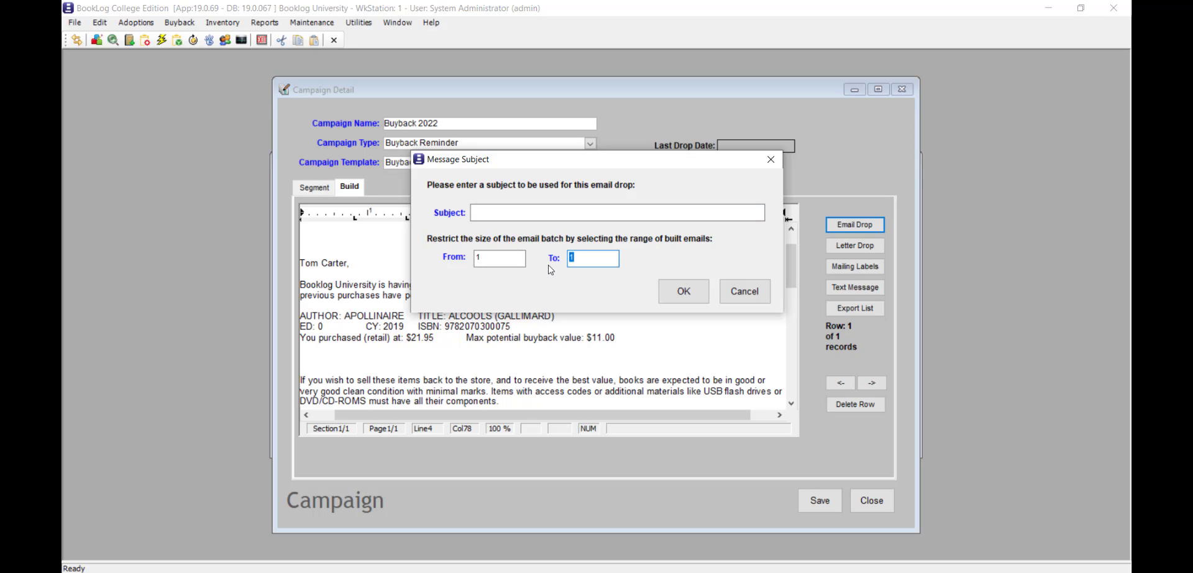
type("25")
- Change the range of the email batch to built emails 26 to 50
left_click(497, 257)
type("26")
double_click(608, 256)
type("50")
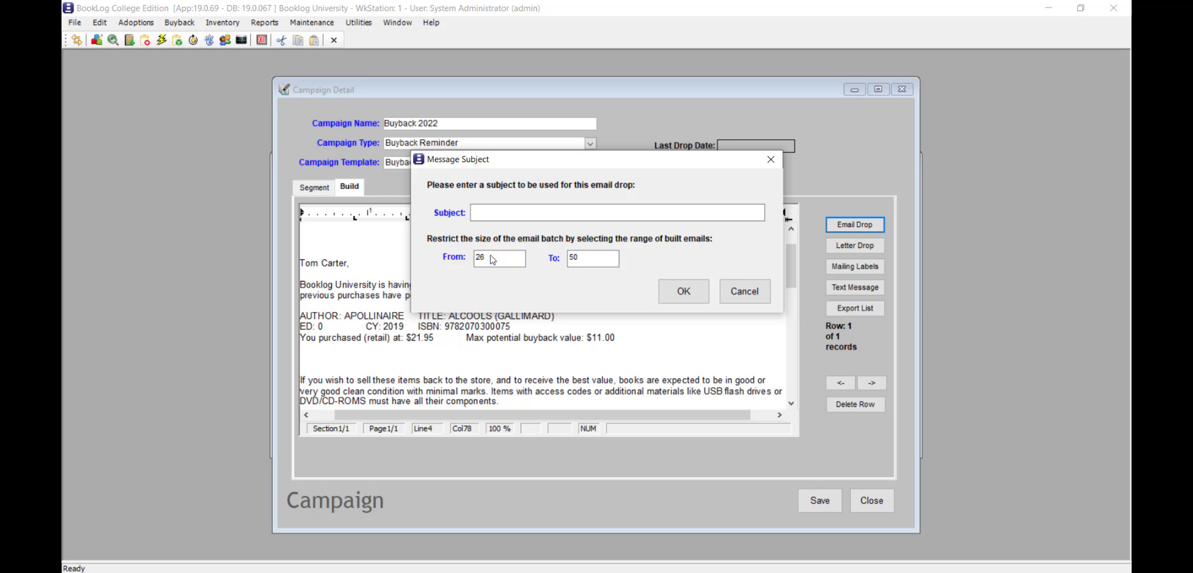